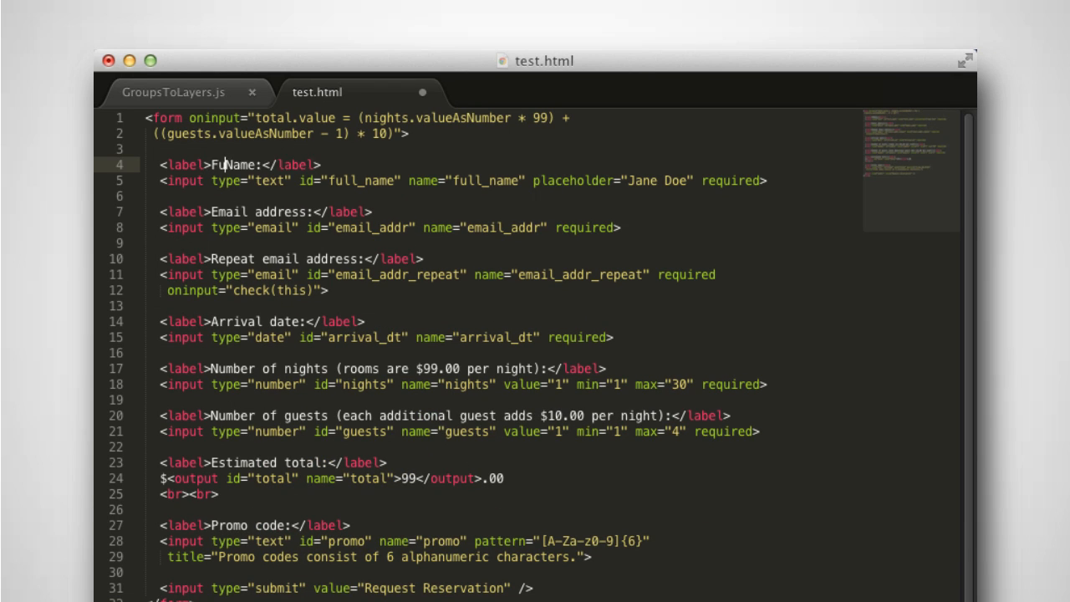
text(ll)
- Place the caret in the line-4 label so it can be changed to 'Full Name:'
click(128, 115)
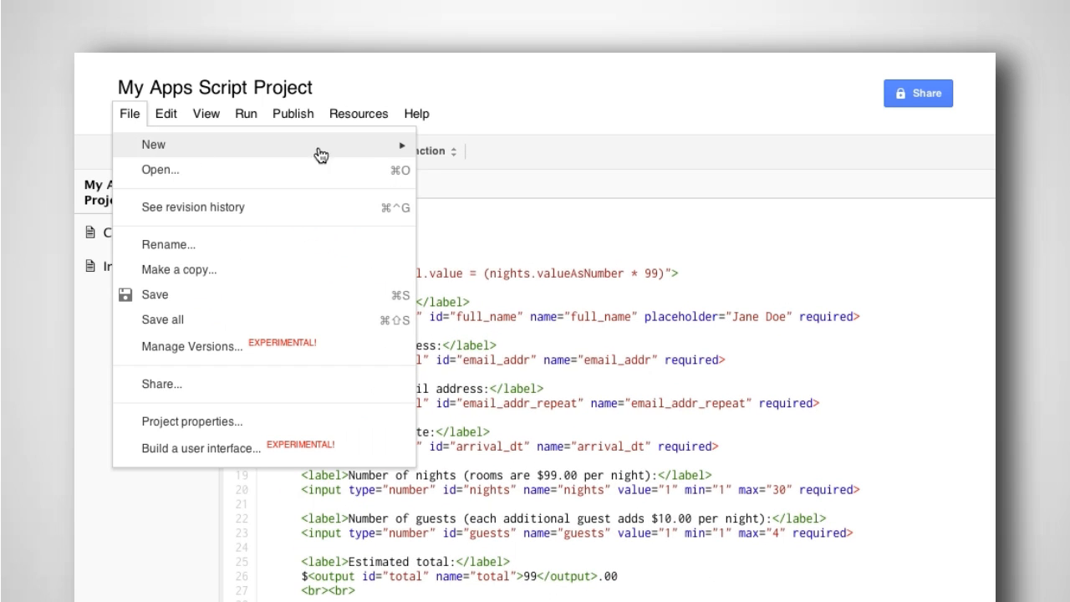
mouse_move(284, 145)
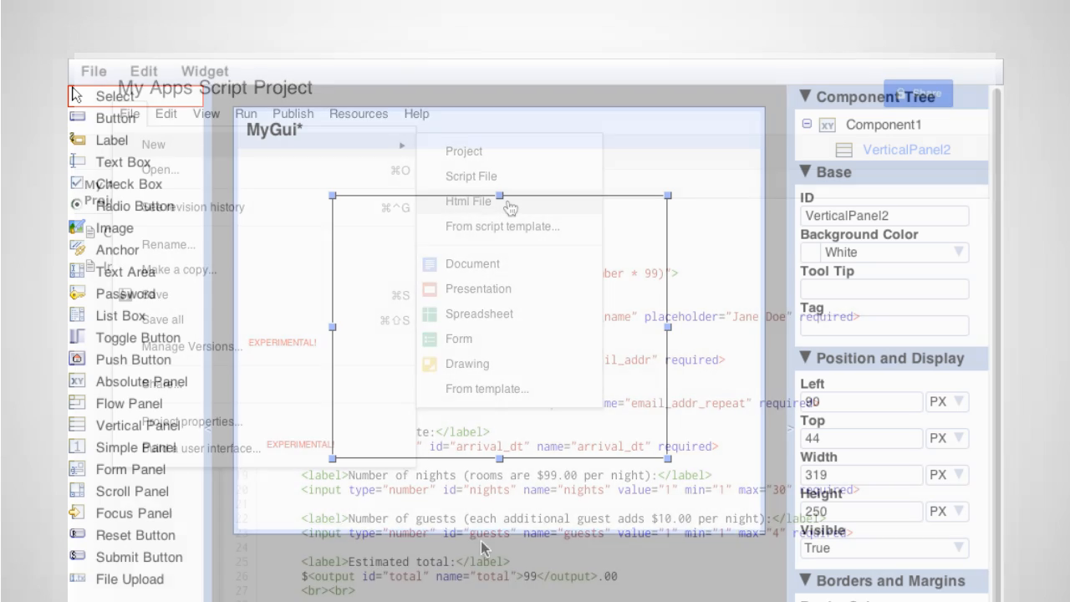
- Drag a Text Area and then a Button into VerticalPanel2 of MyGui
drag(120, 271, 352, 255)
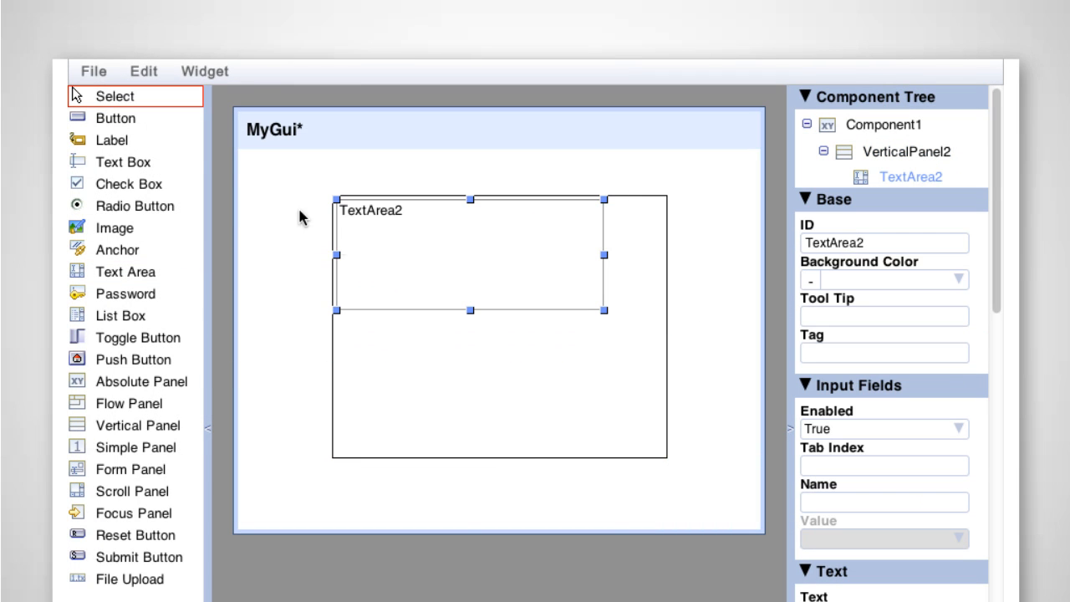
drag(115, 118, 365, 366)
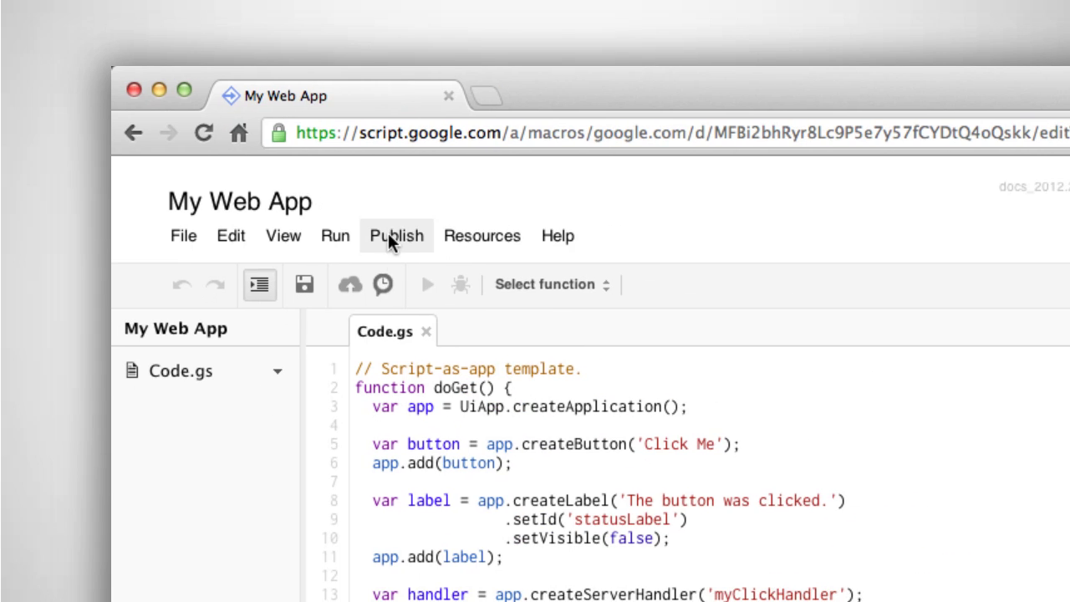
- Show the Publish menu of My Web App with its Deploy as web app option
click(388, 235)
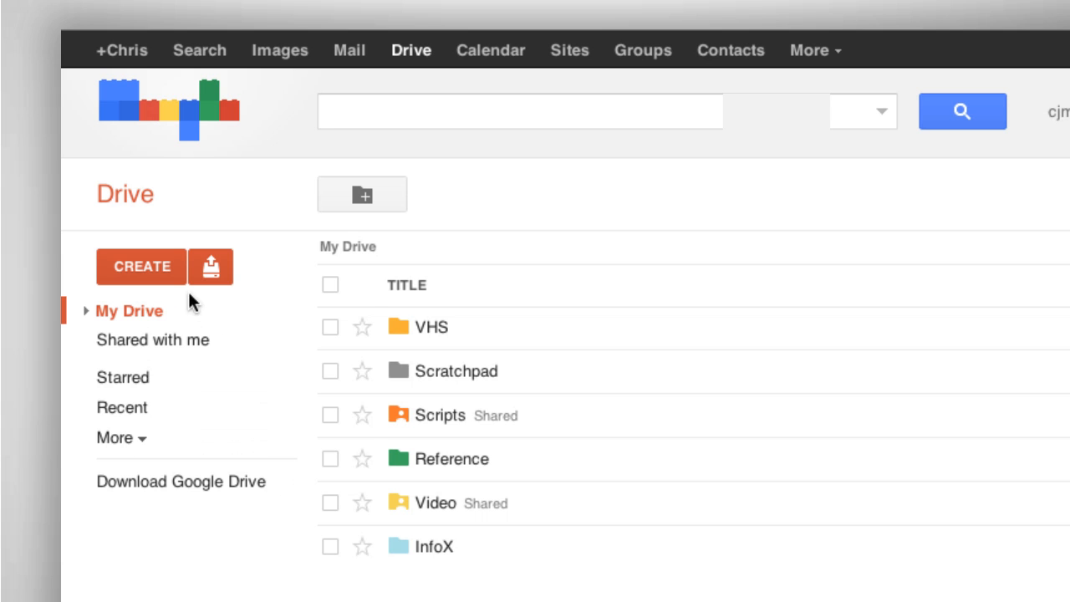
- Expand Drive's CREATE list and its More submenu showing Table (beta) and Script
click(167, 276)
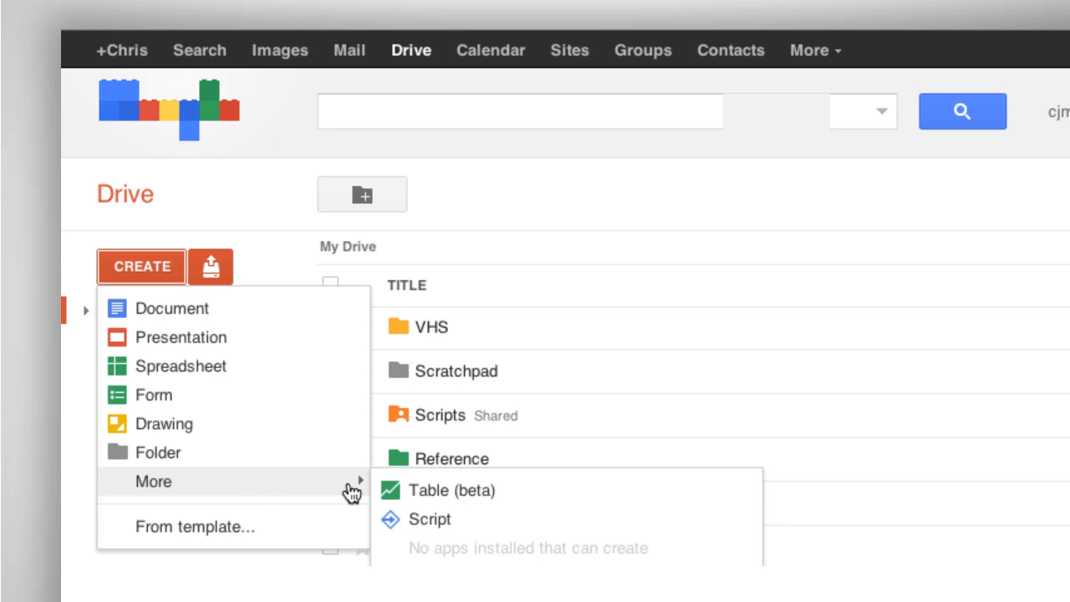